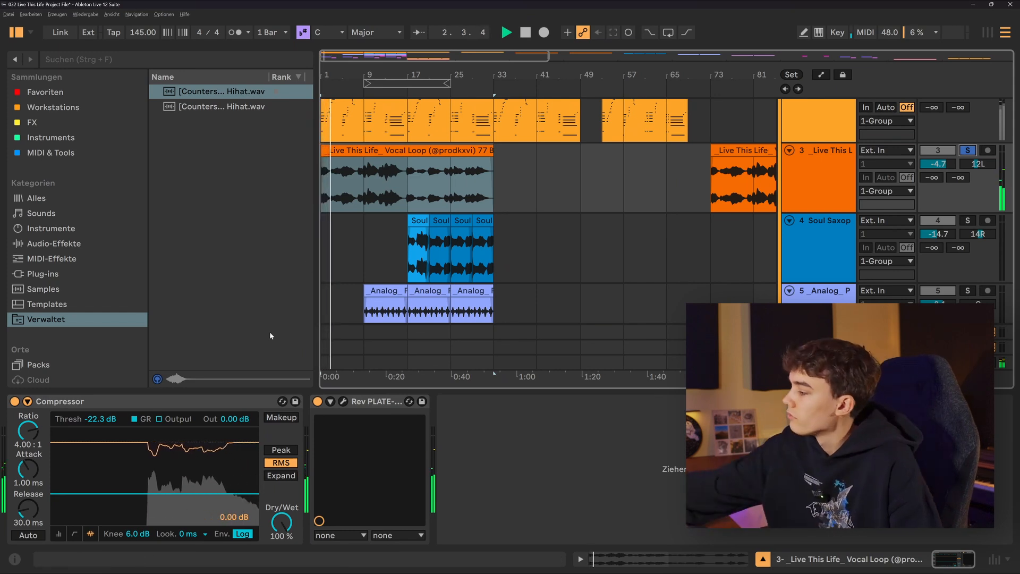
Step: Open the Rev PLATE-140 reverb on the vocal loop track and move its window clear of the track's device chain
click(343, 401)
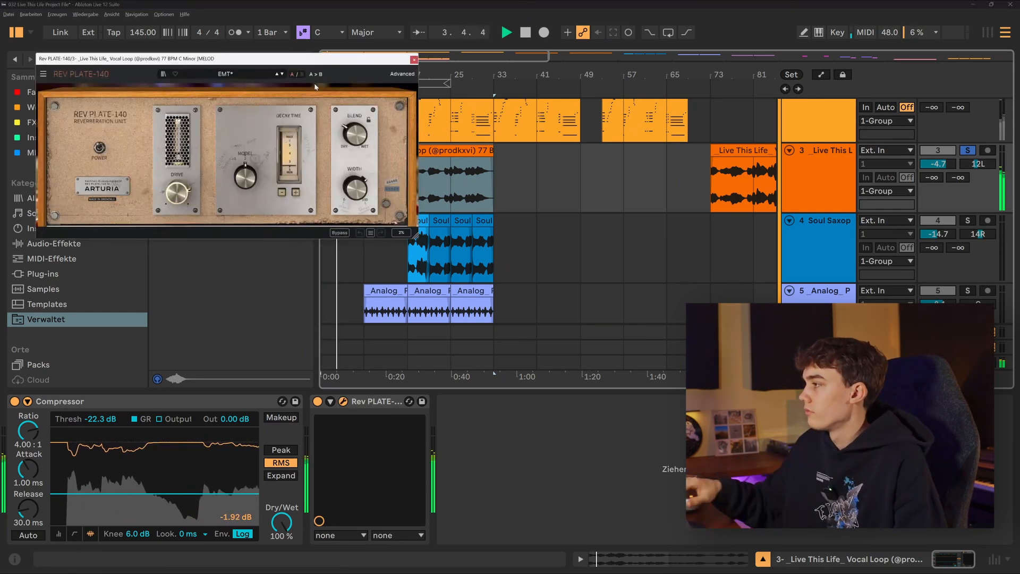
drag(282, 64, 659, 193)
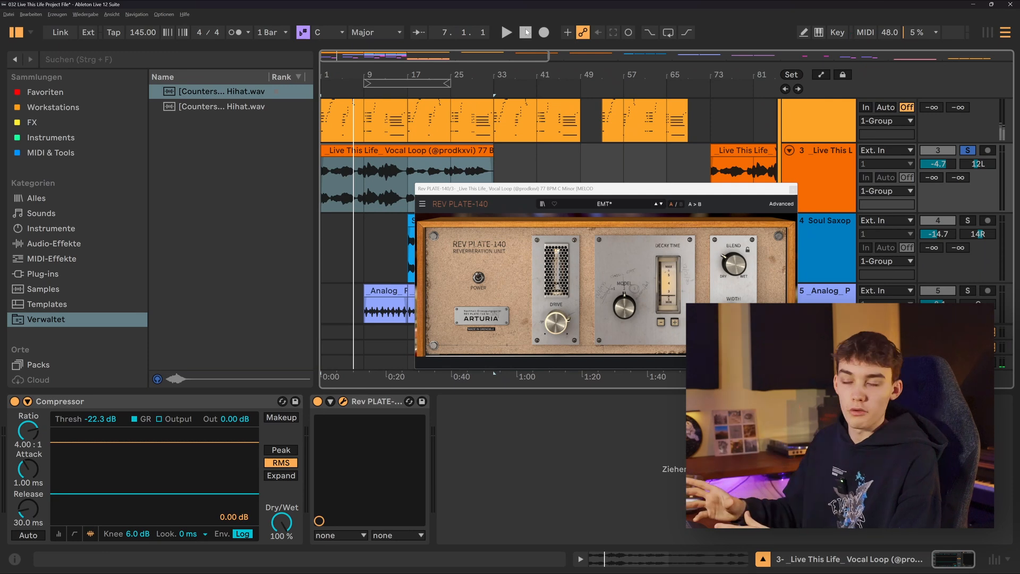
Step: Add the Kontakt track to the soloed vocal loop and play the two together
scroll(912, 140, up, 3)
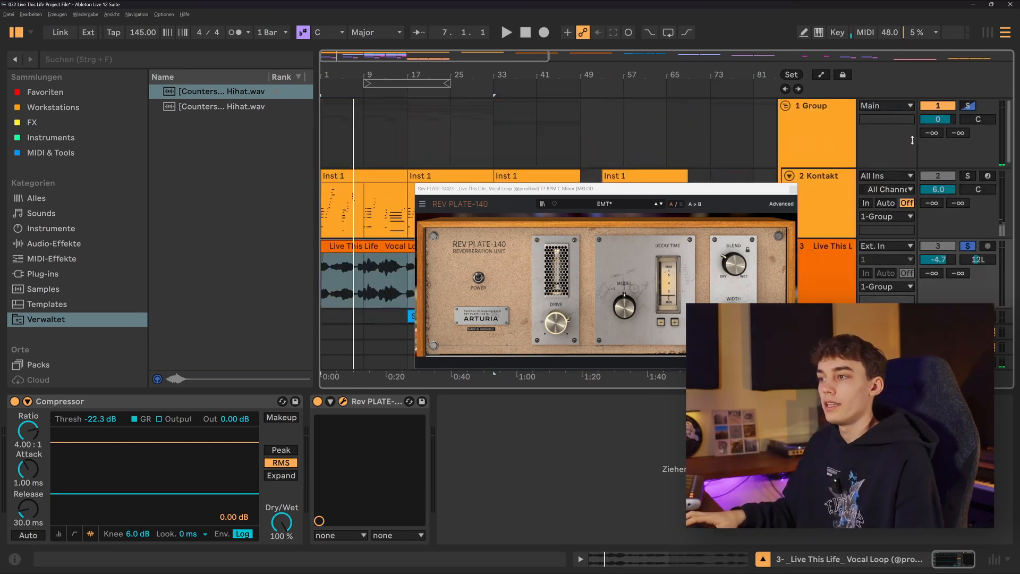
ctrl+click(969, 175)
scroll(536, 166, down, 3)
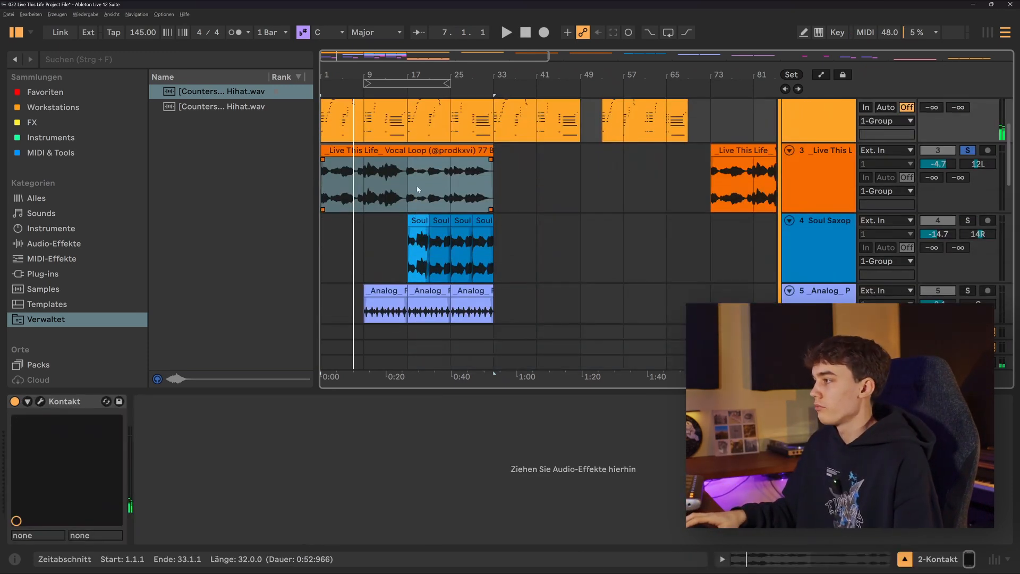
key(space)
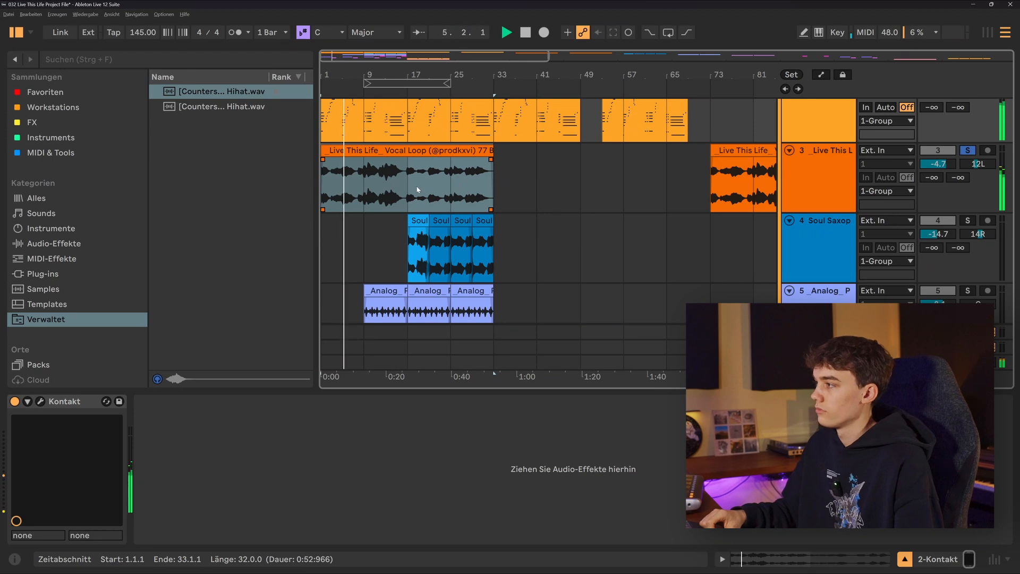
Step: Solo the Analog Perc Loop track and play it from its first clip at bar 9
scroll(451, 195, down, 4)
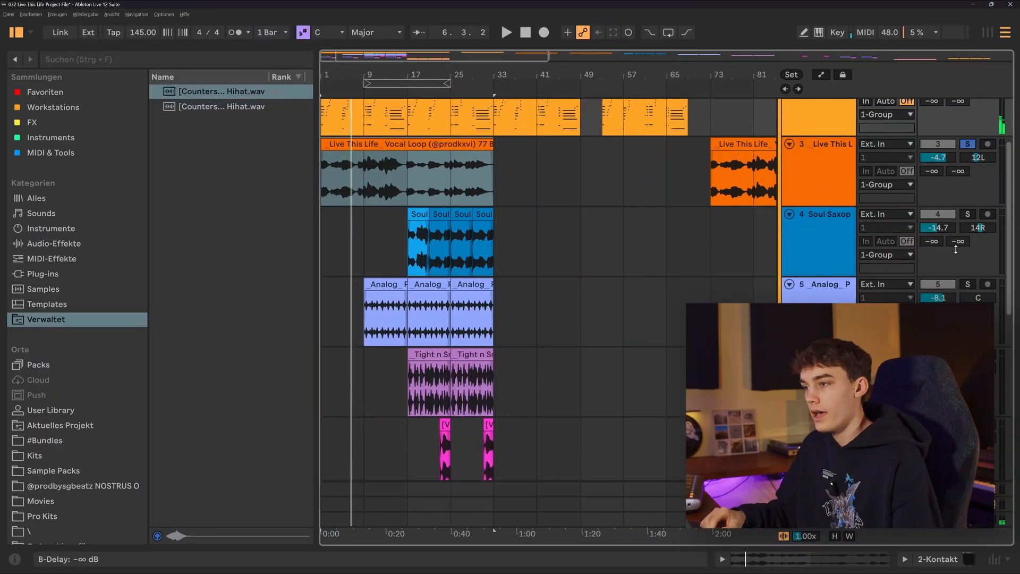
click(967, 284)
click(384, 285)
key(space)
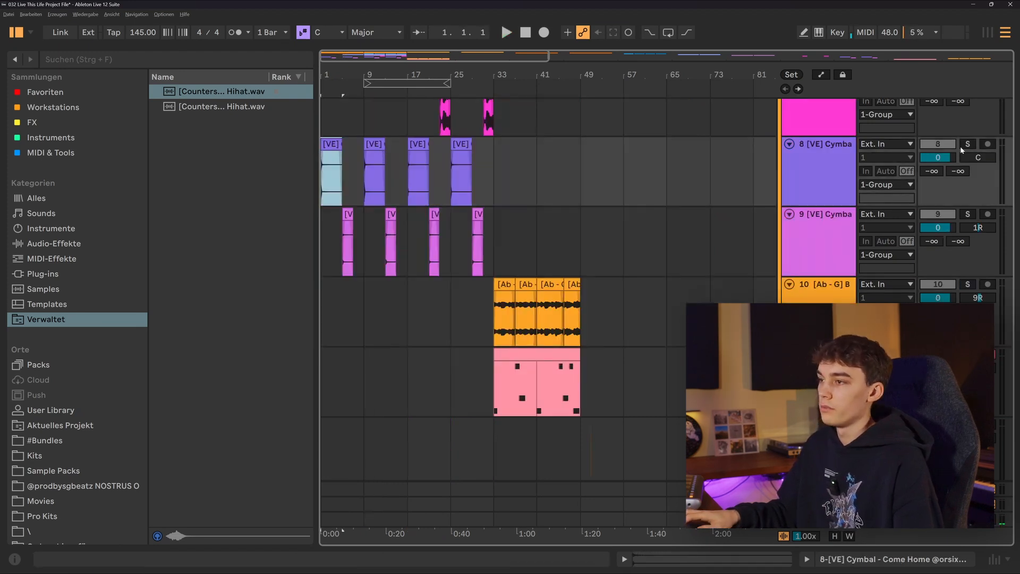
Step: Audition the first clip on each of the two cymbal tracks in solo, starting at bars 1 and 5
scroll(499, 219, up, 6)
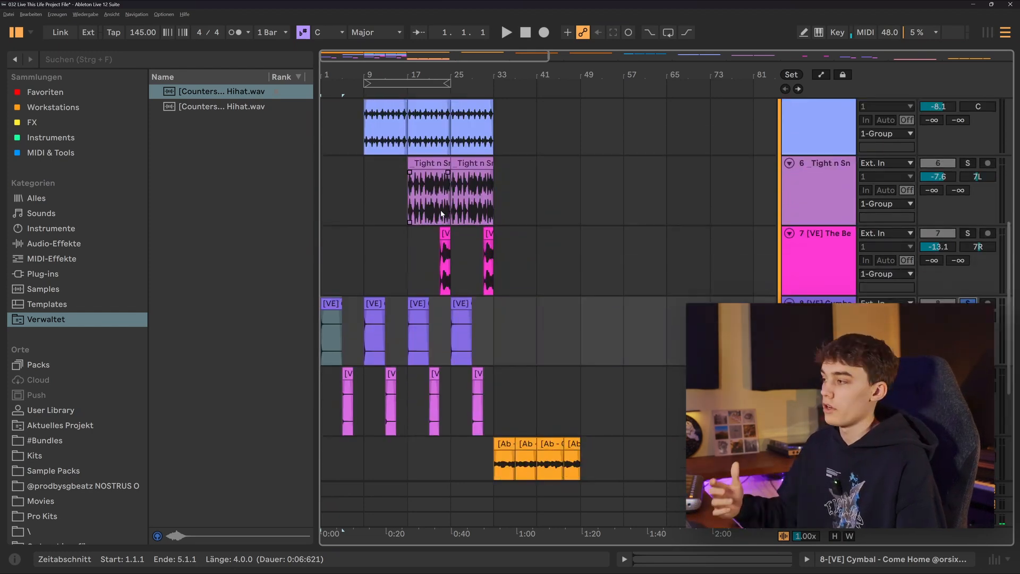
scroll(340, 276, down, 1)
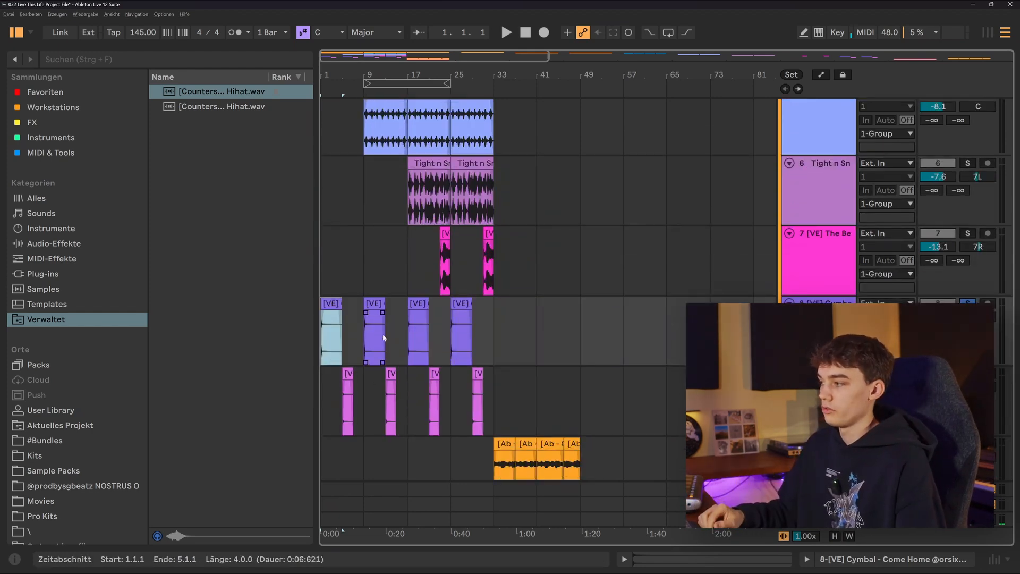
key(space)
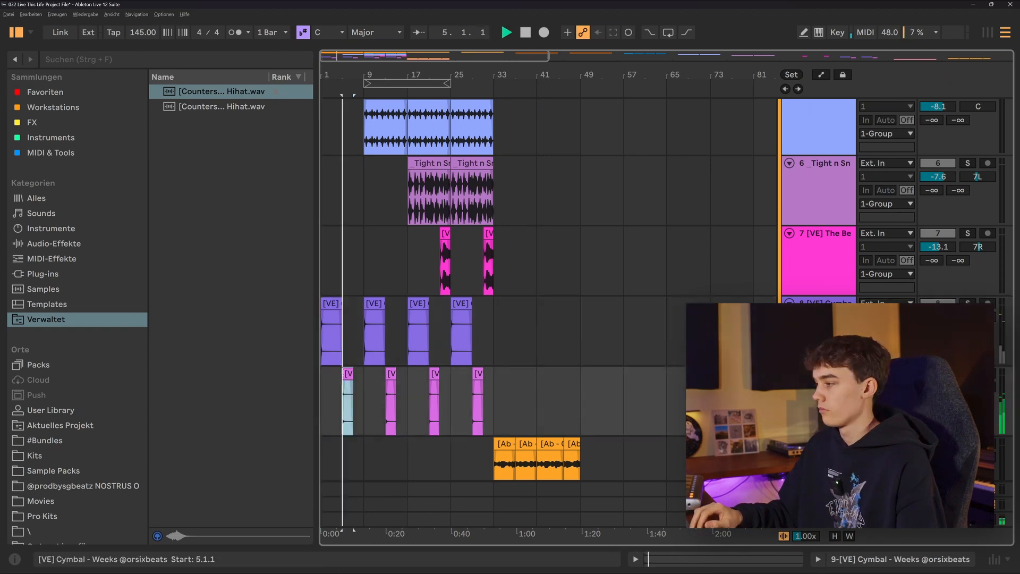
scroll(356, 371, down, 4)
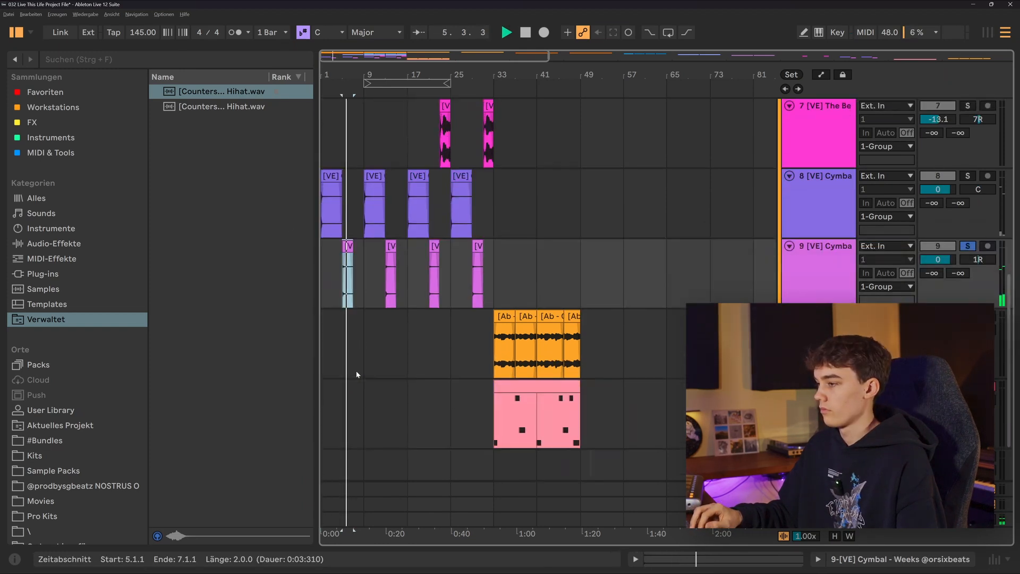
scroll(401, 287, up, 11)
key(space)
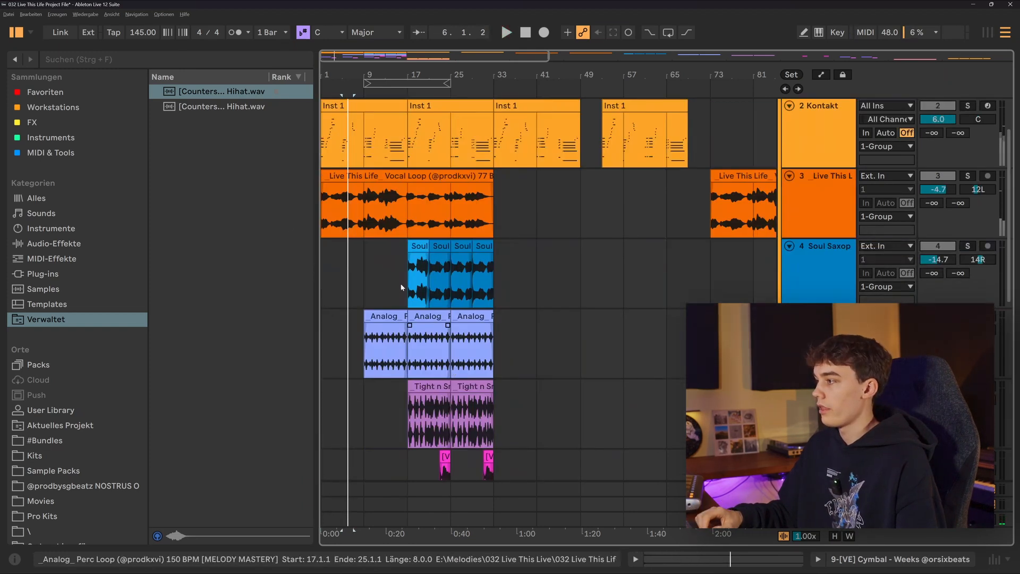
Step: Solo the Soul Saxophone track and rename its four clips 1, 2, 3 and 2
click(420, 245)
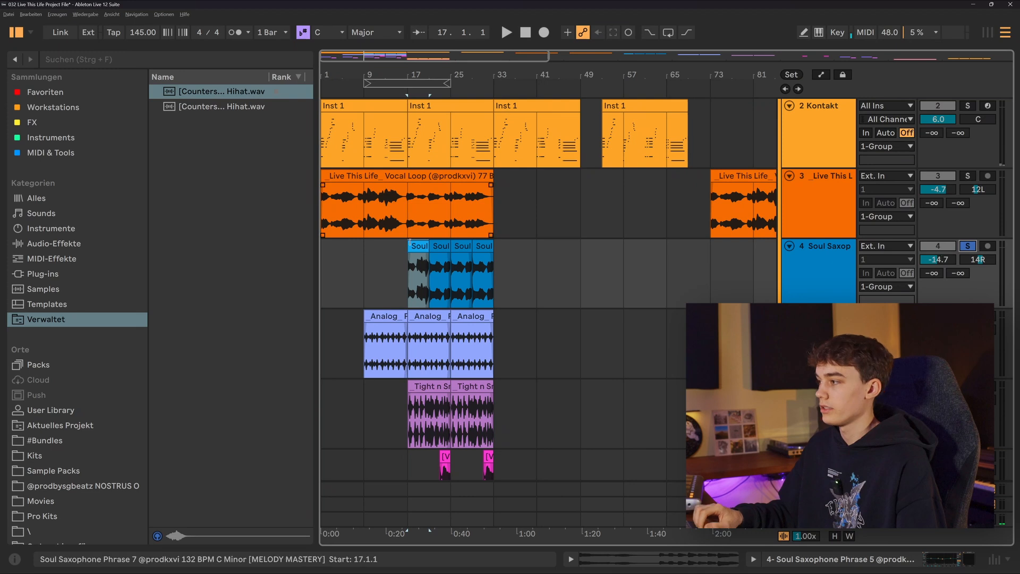
scroll(411, 246, up, 5)
scroll(456, 261, right, 3)
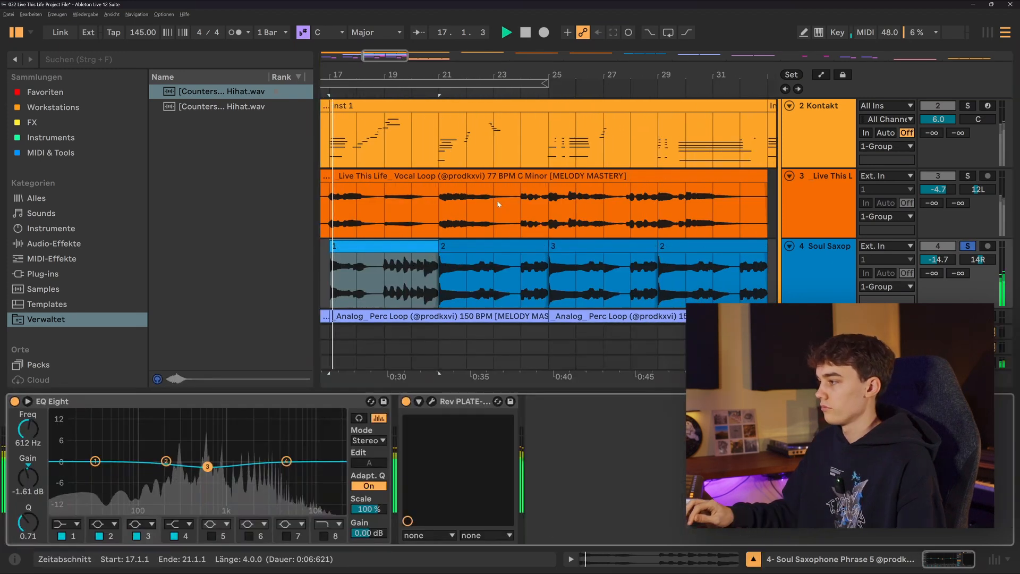
scroll(498, 203, down, 3)
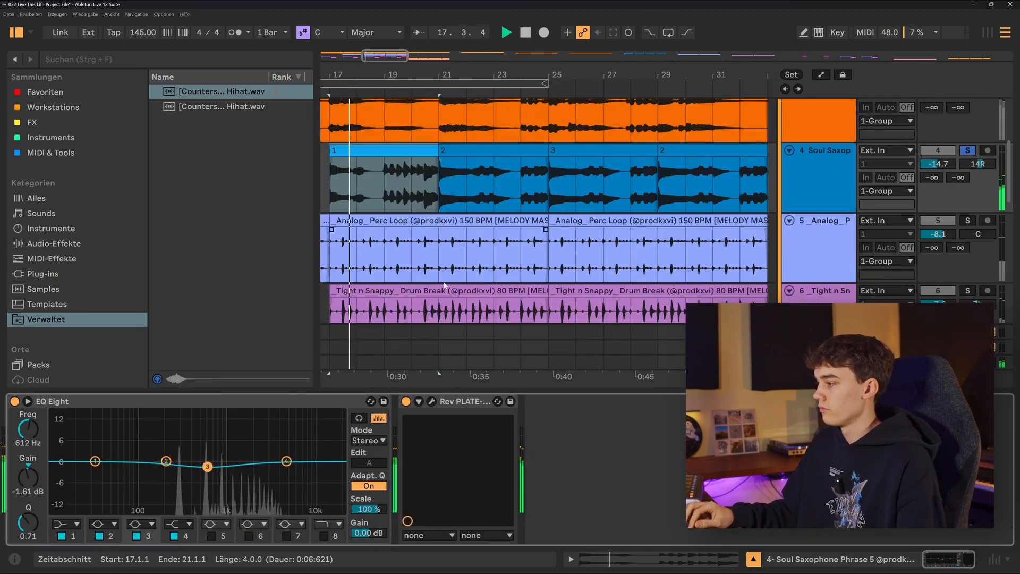
Step: Inspect the Rev PLATE-140 settings on the saxophone track during playback, then close the plug-in window
click(432, 401)
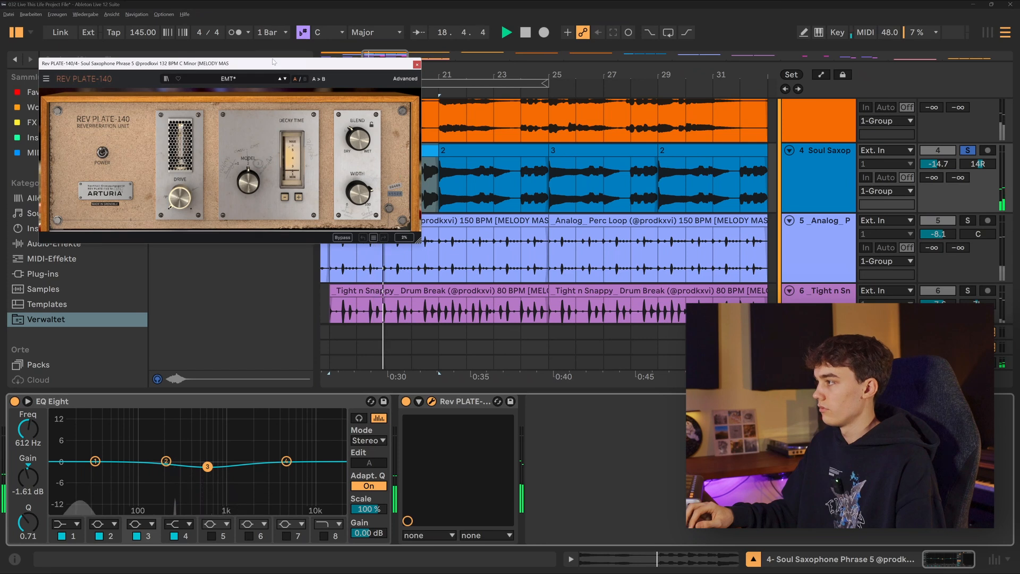
drag(251, 63, 710, 220)
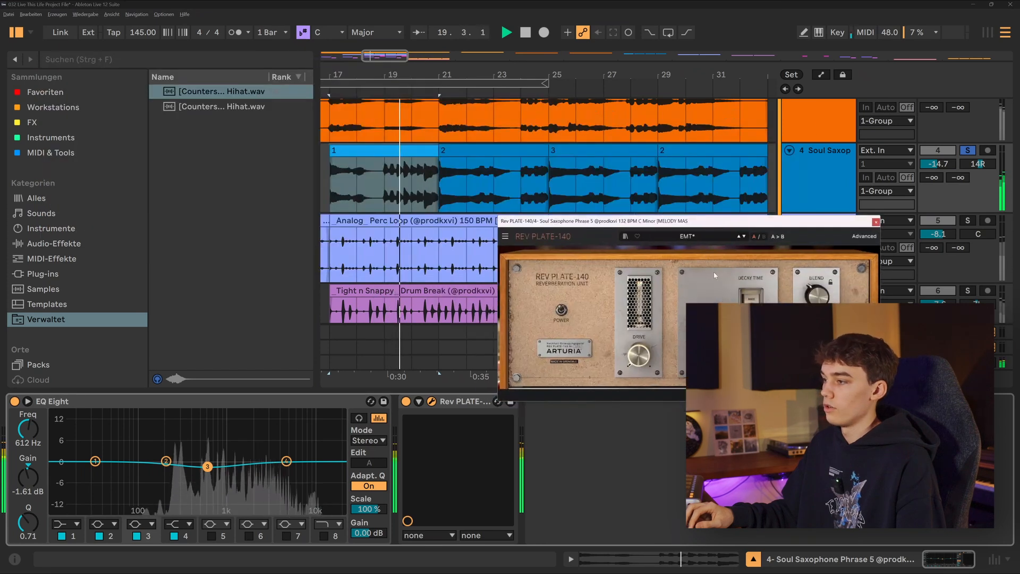
click(876, 222)
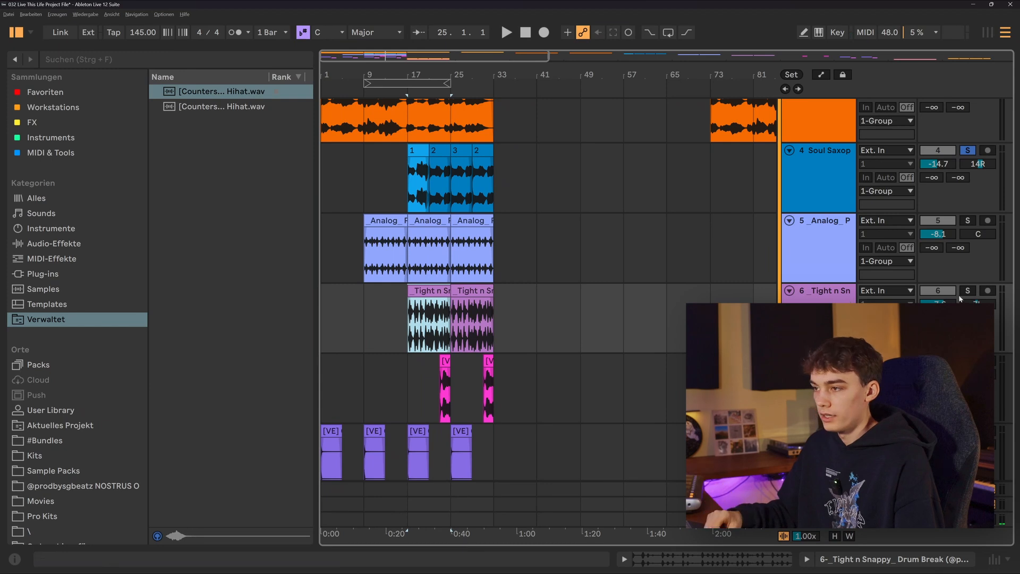
Step: Audition the Tight n Snappy drum break from bar 17 and the [VE] The Best clip from bar 23 in solo
click(429, 319)
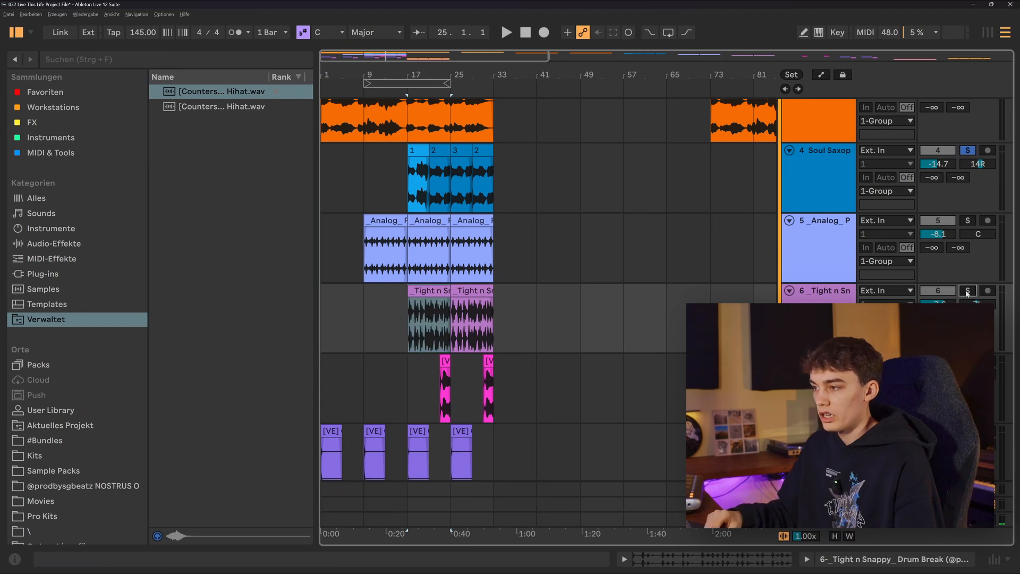
click(446, 357)
key(space)
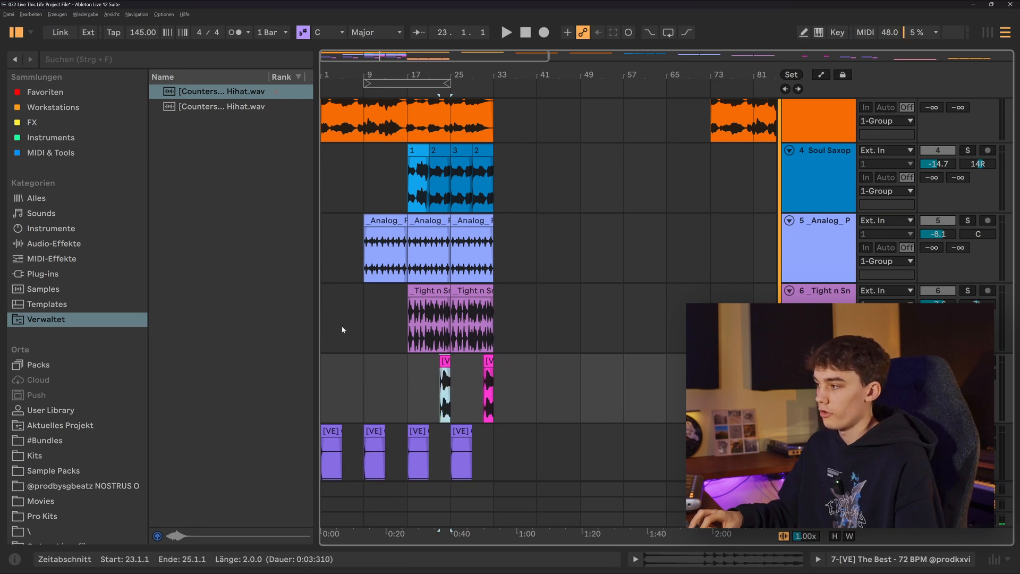
key(space)
scroll(419, 321, down, 5)
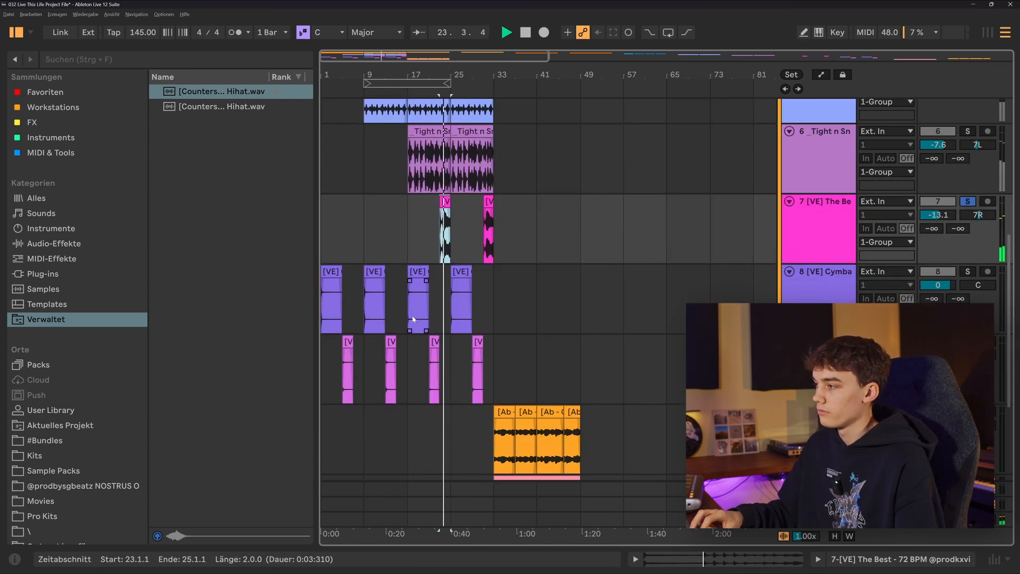
scroll(413, 319, down, 5)
scroll(412, 314, up, 12)
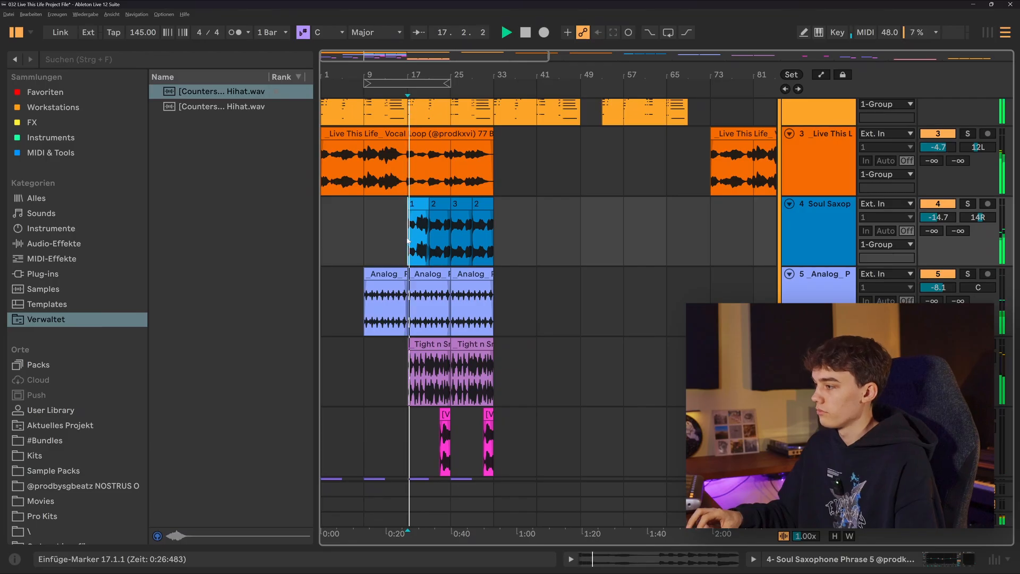
Step: Play the full arrangement from bar 17 with all tracks active and review the melody, percussion, vocal and cymbal layers
scroll(408, 241, down, 5)
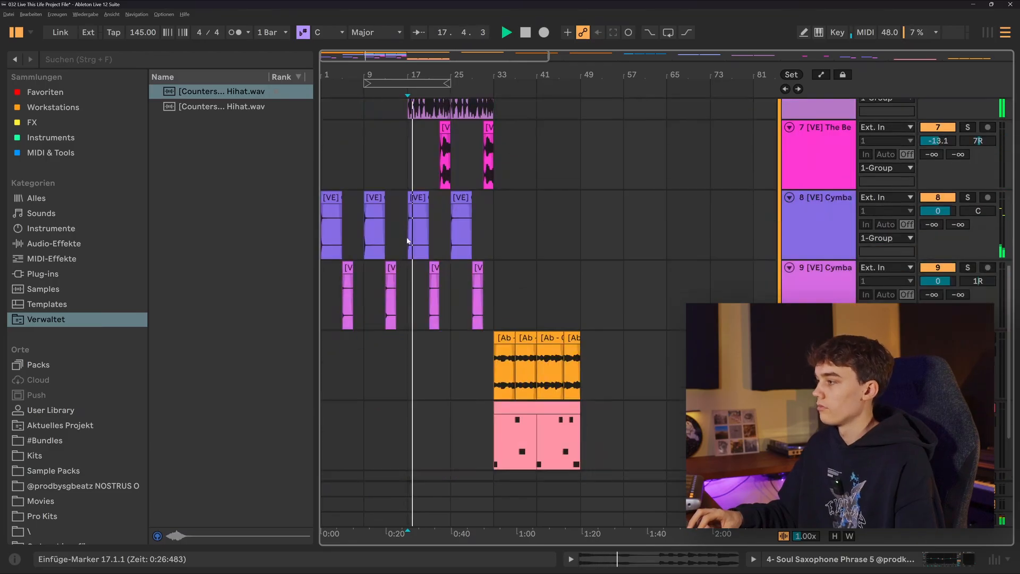
scroll(408, 241, up, 5)
scroll(408, 241, down, 3)
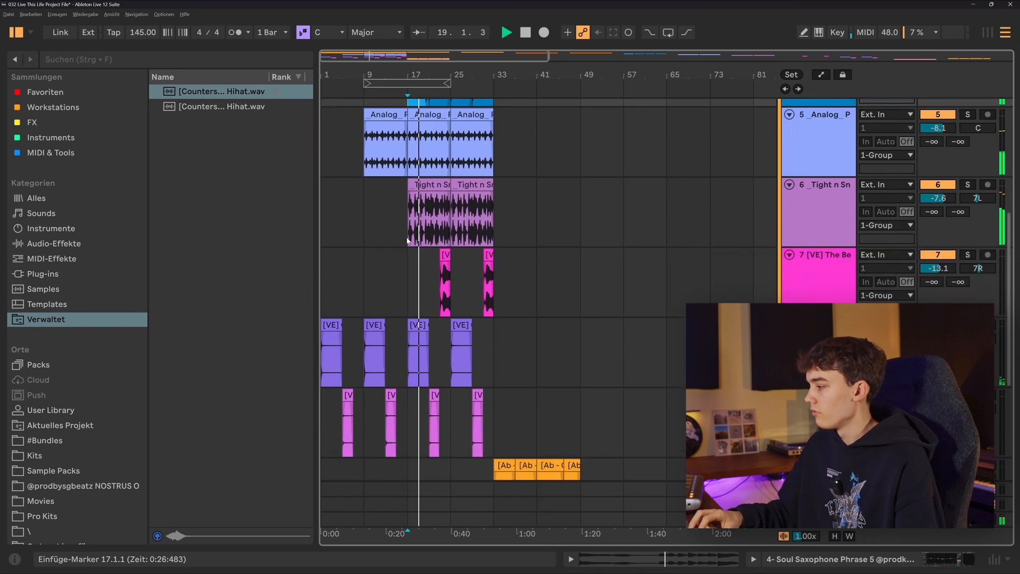
scroll(408, 241, down, 2)
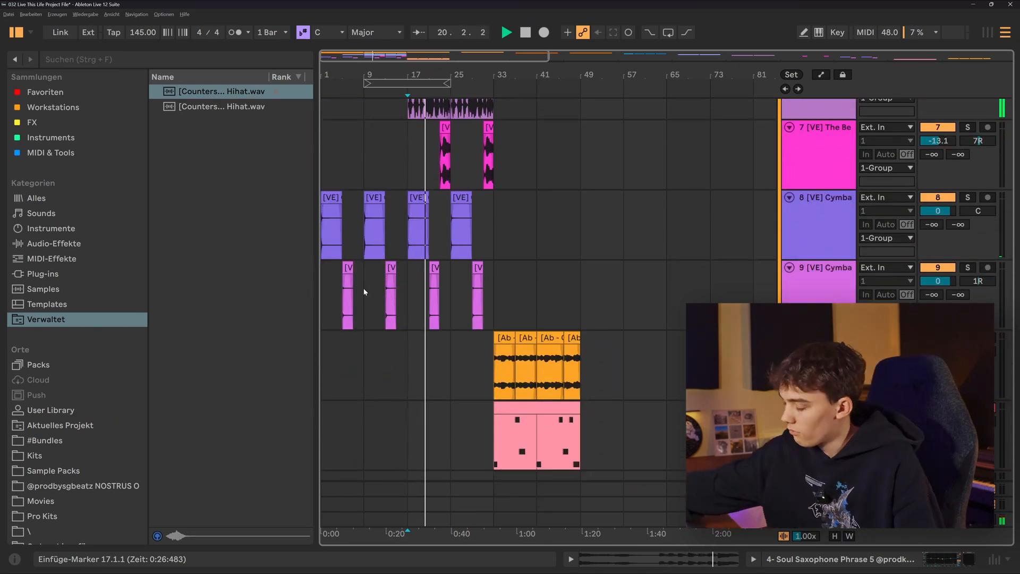
scroll(404, 289, up, 4)
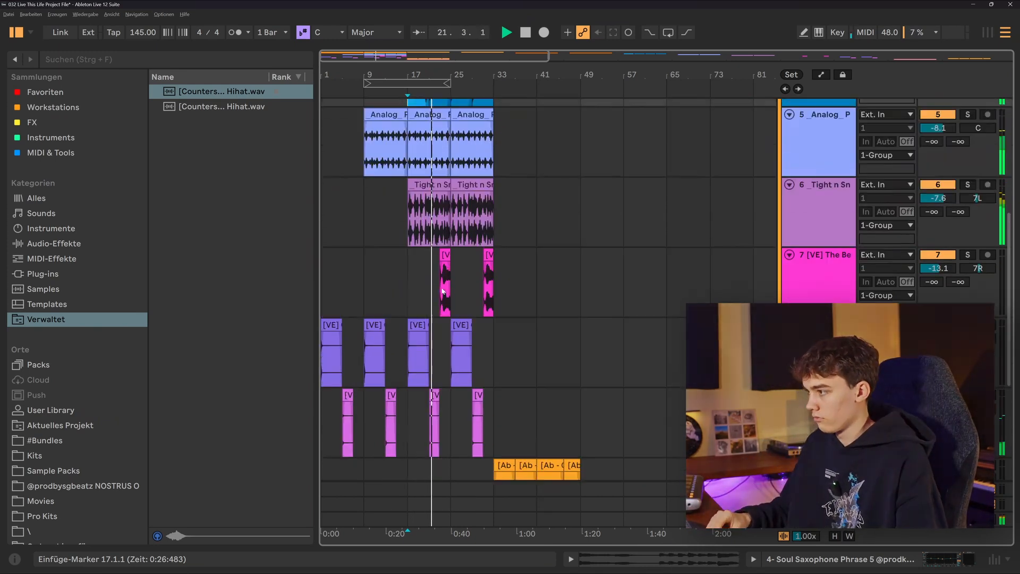
scroll(442, 292, up, 2)
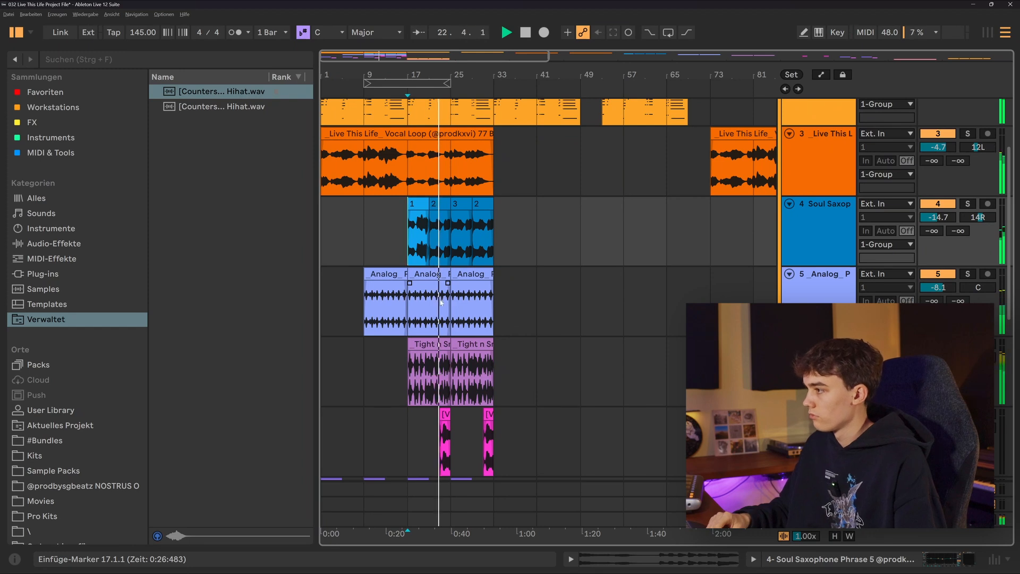
scroll(452, 297, up, 1)
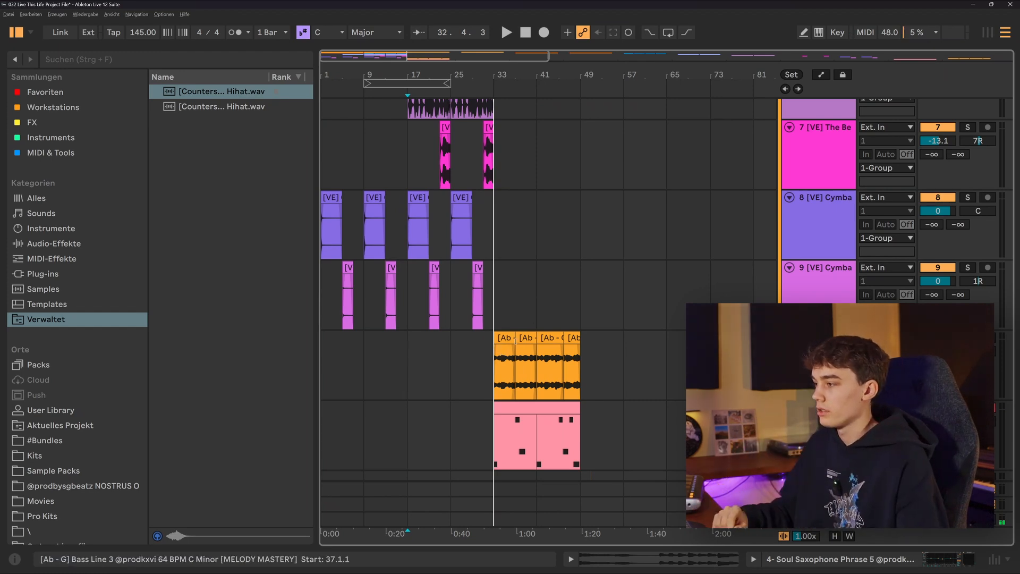
scroll(514, 353, up, 10)
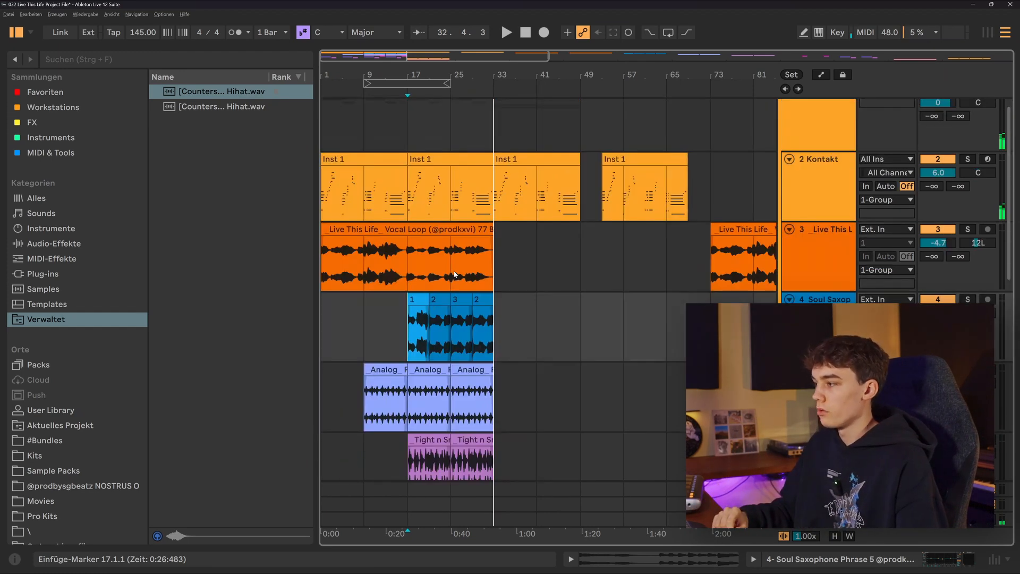
Step: Select the MIDI clip at bar 33 on the B-3 V2 track and play it
scroll(456, 266, down, 8)
scroll(507, 329, down, 5)
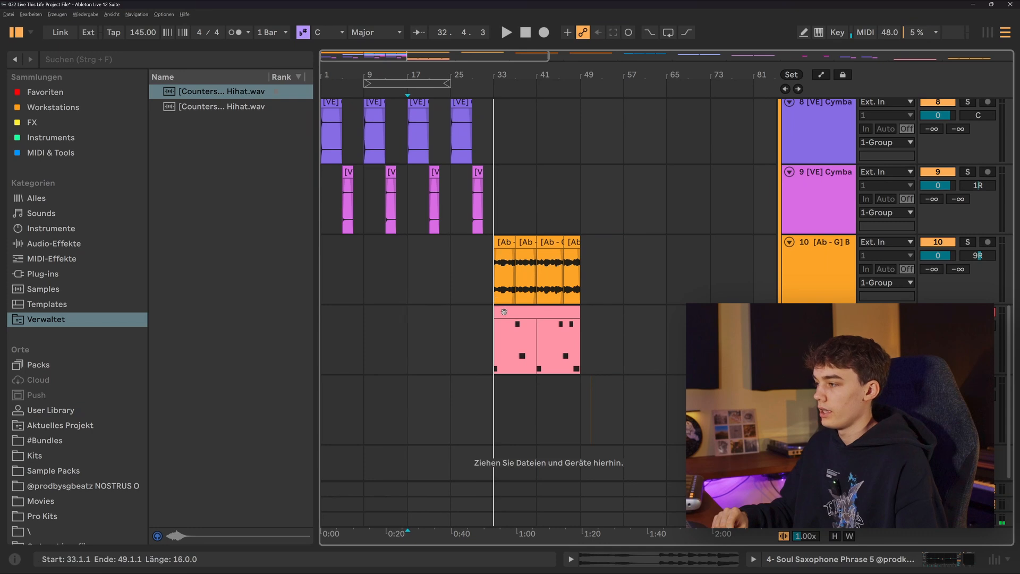
click(499, 310)
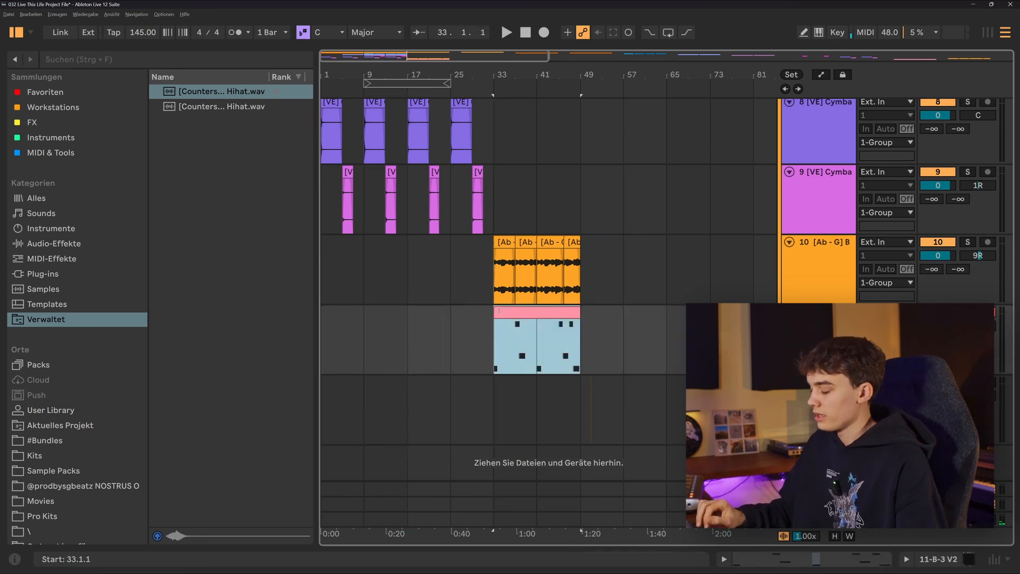
key(space)
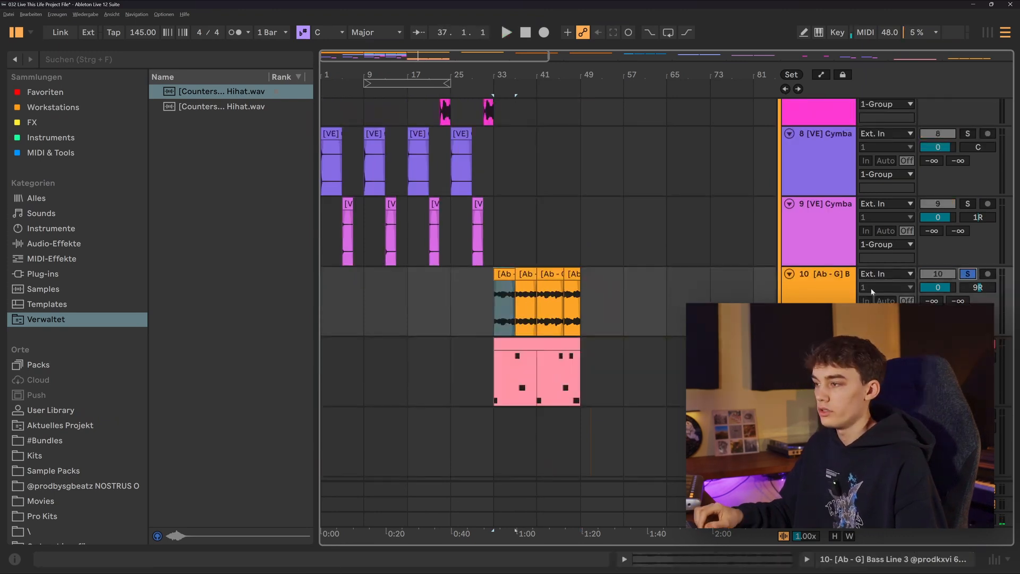
Step: Examine the four Bass Line 3 clips between bars 33 and 49 one by one
scroll(531, 284, up, 5)
scroll(455, 276, left, 3)
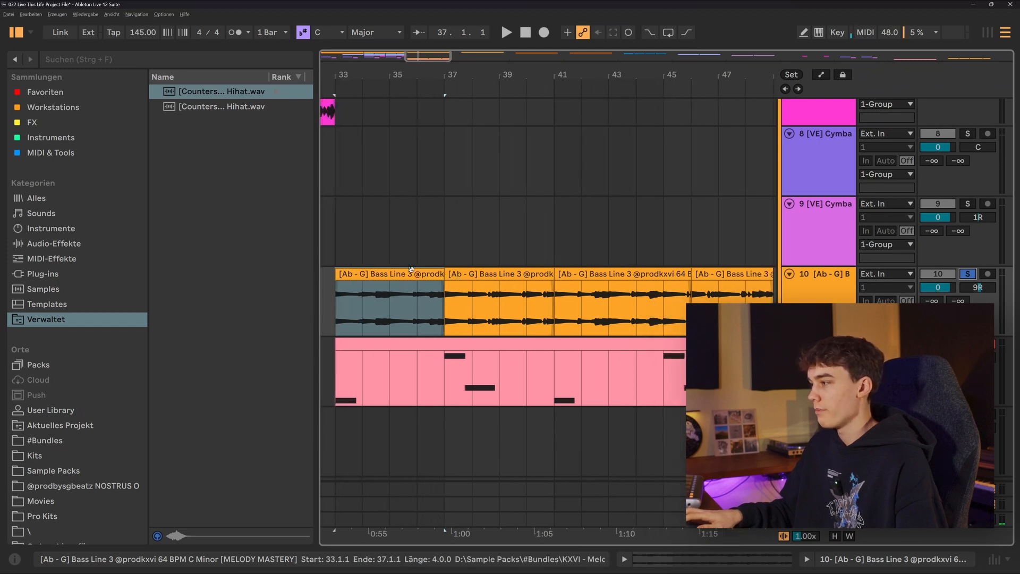
click(411, 269)
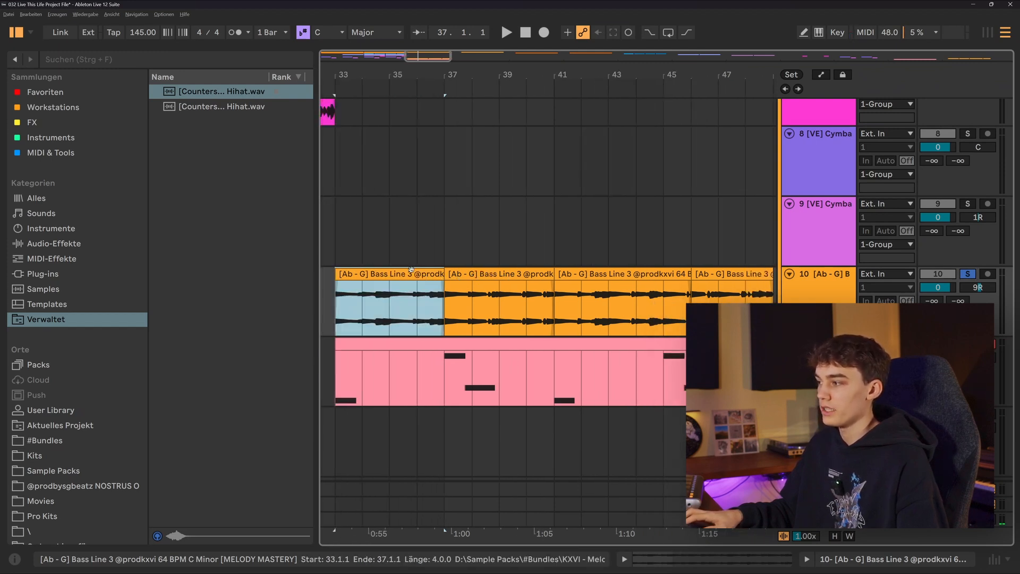
click(499, 272)
click(609, 273)
click(725, 274)
Step: Select the second Bass Line 3 clip at bar 37 and show the track's device chain
click(467, 297)
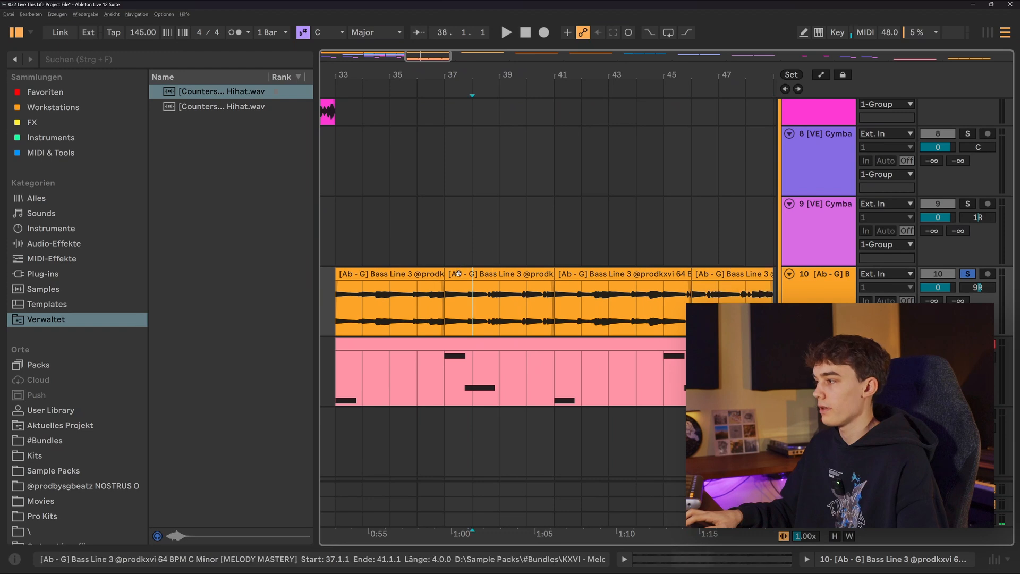
double_click(458, 273)
key(shift+Tab)
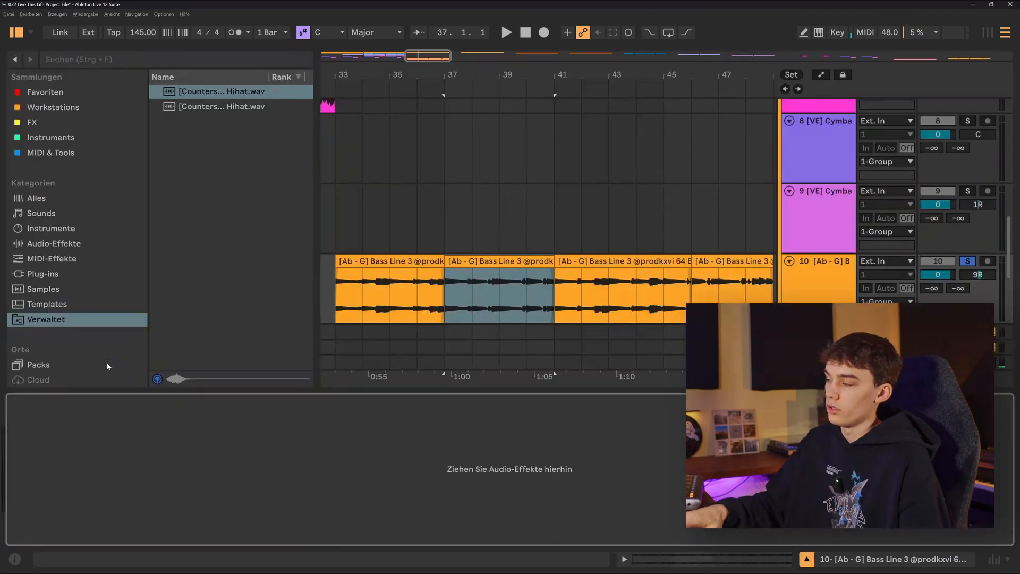
Step: Hide the device chain and select the first Bass Line 3 clip at bar 33
scroll(508, 159, down, 1)
click(805, 560)
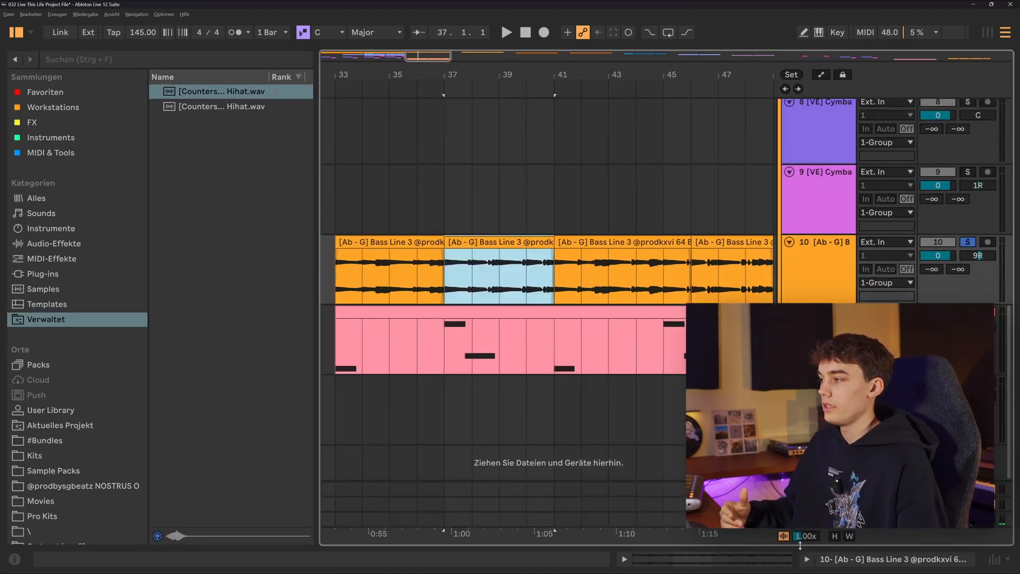
scroll(477, 245, up, 10)
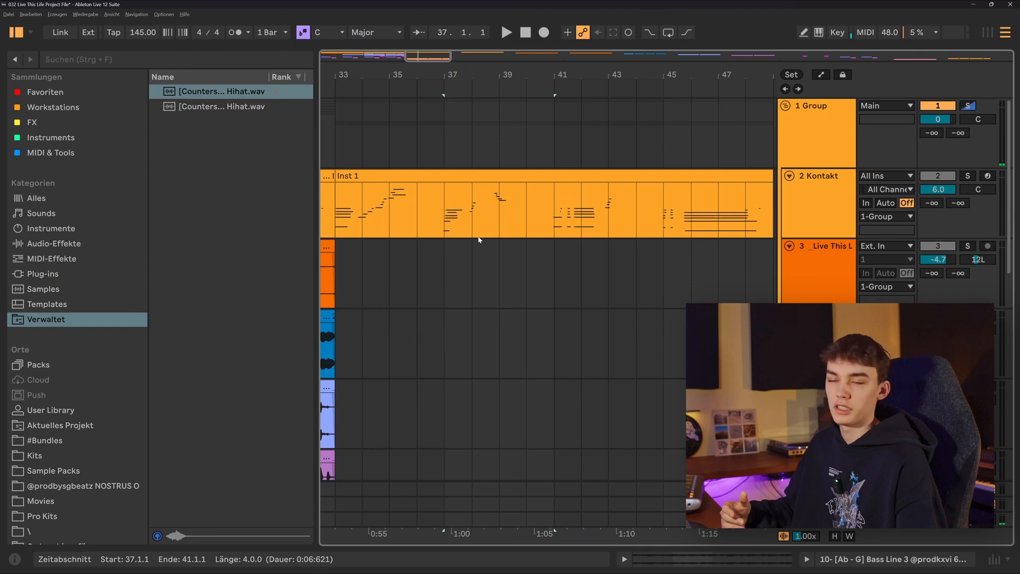
scroll(478, 239, down, 8)
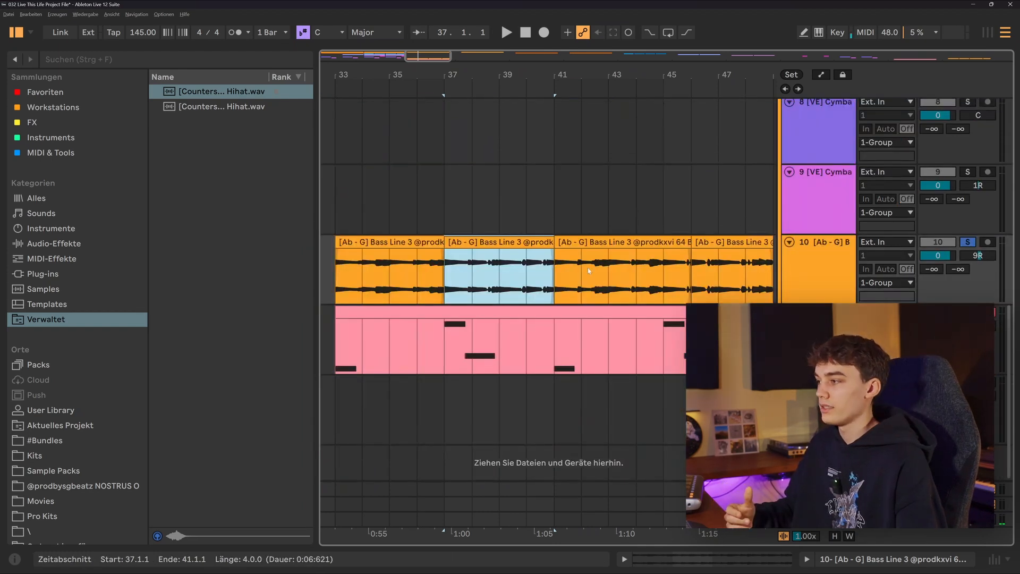
click(409, 242)
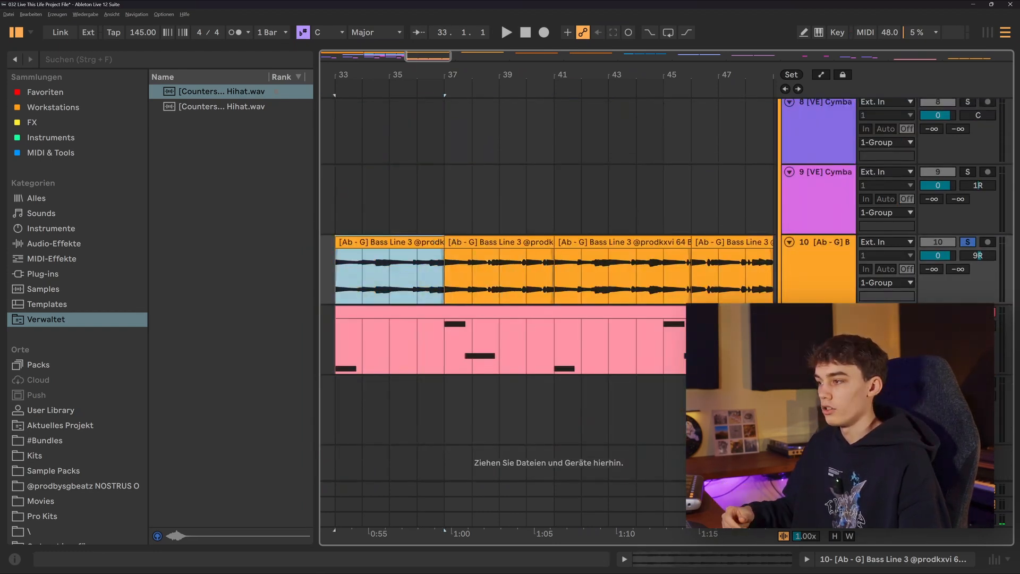
Step: Inspect the organ instrument on the B-3 V2 track in its plug-in window, then close it and hide the device chain
double_click(818, 312)
click(40, 401)
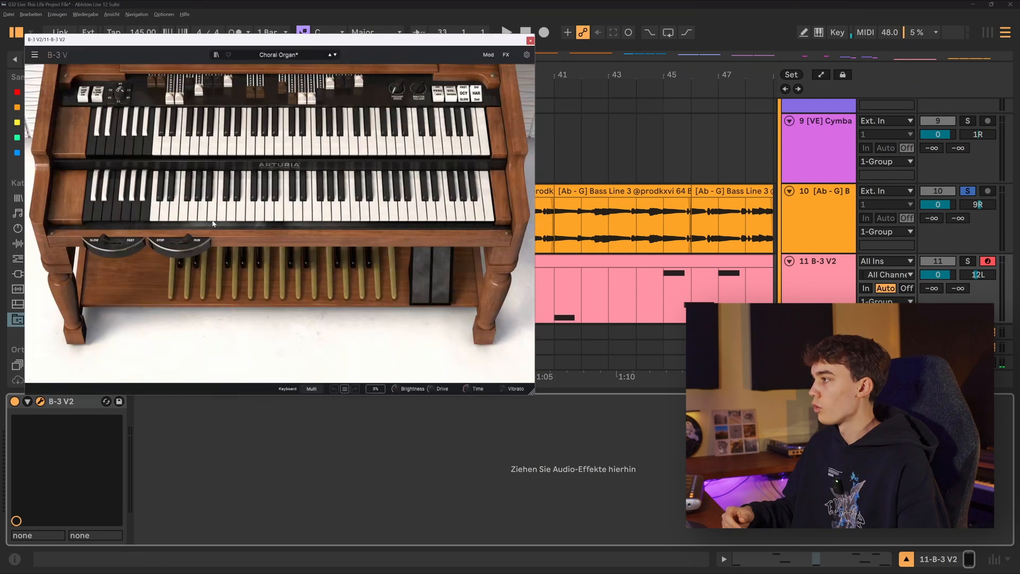
click(530, 41)
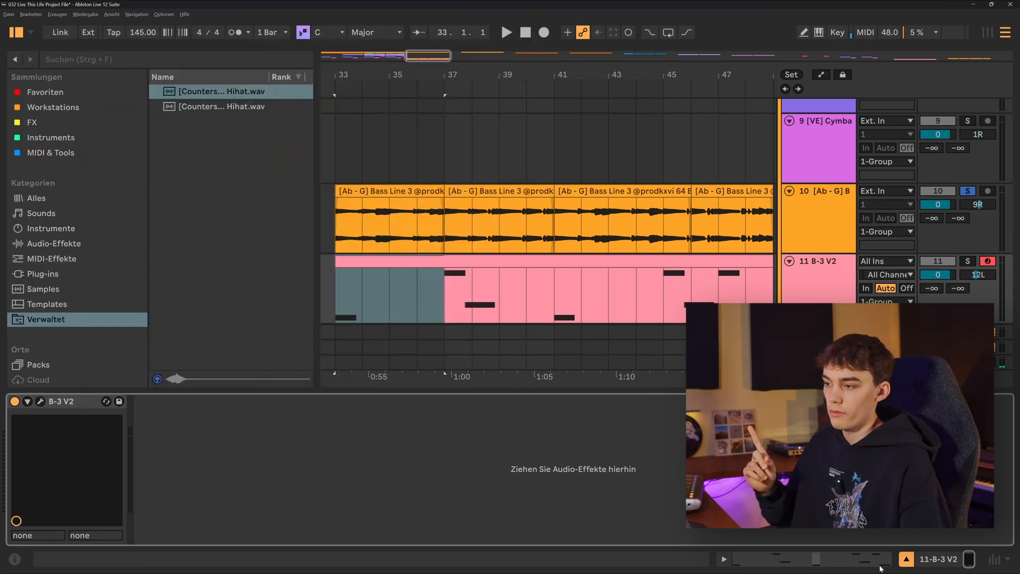
click(906, 559)
Step: Solo the B-3 V2 track and open its MIDI clip at bar 33 with all of its notes selected
click(577, 315)
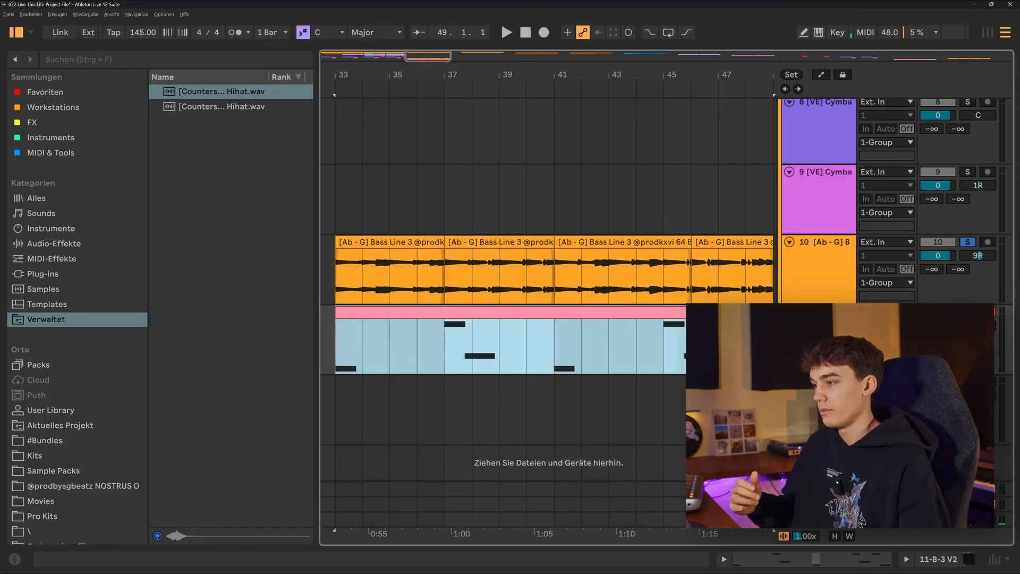
click(967, 312)
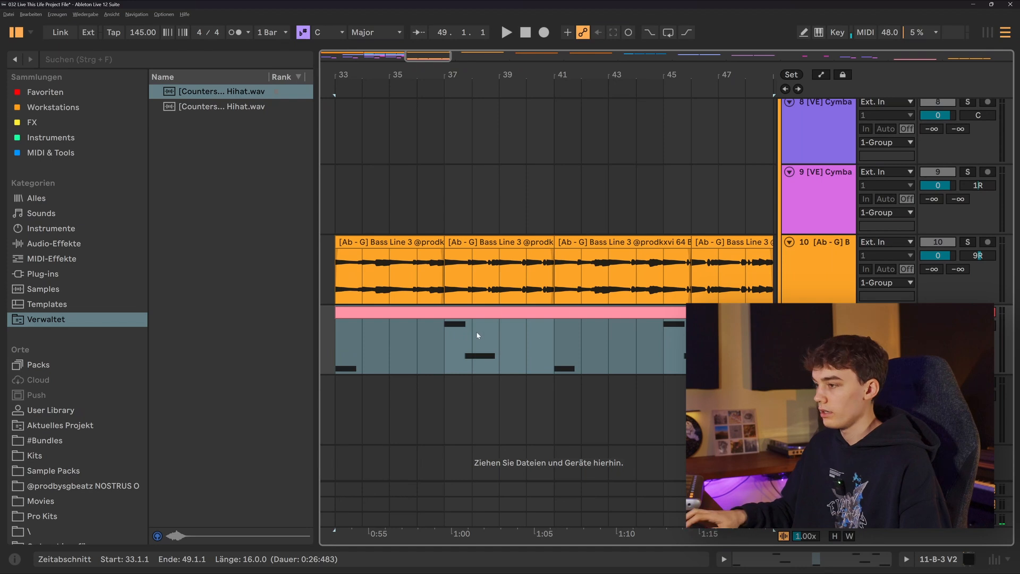
double_click(389, 315)
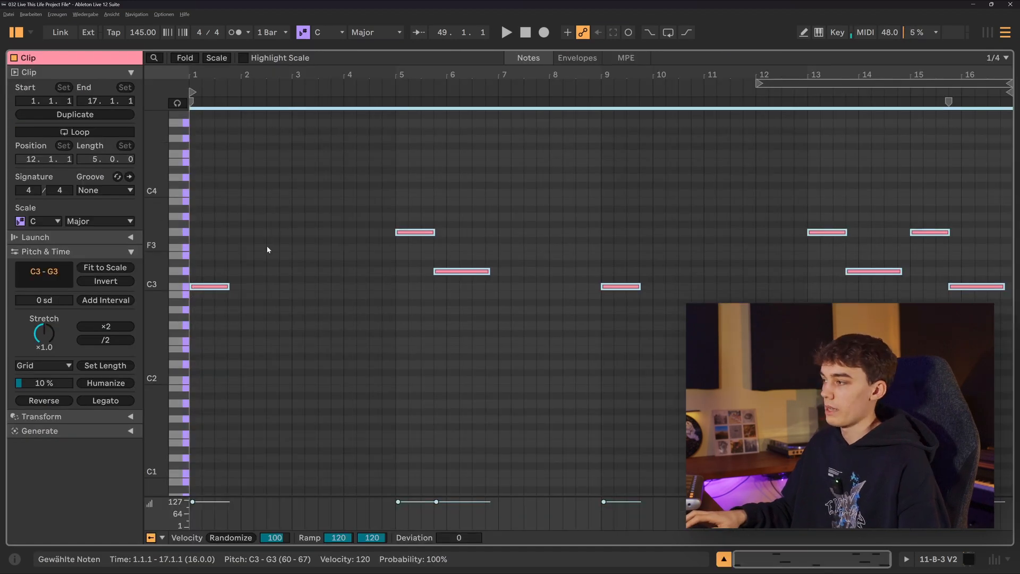
drag(208, 317, 976, 185)
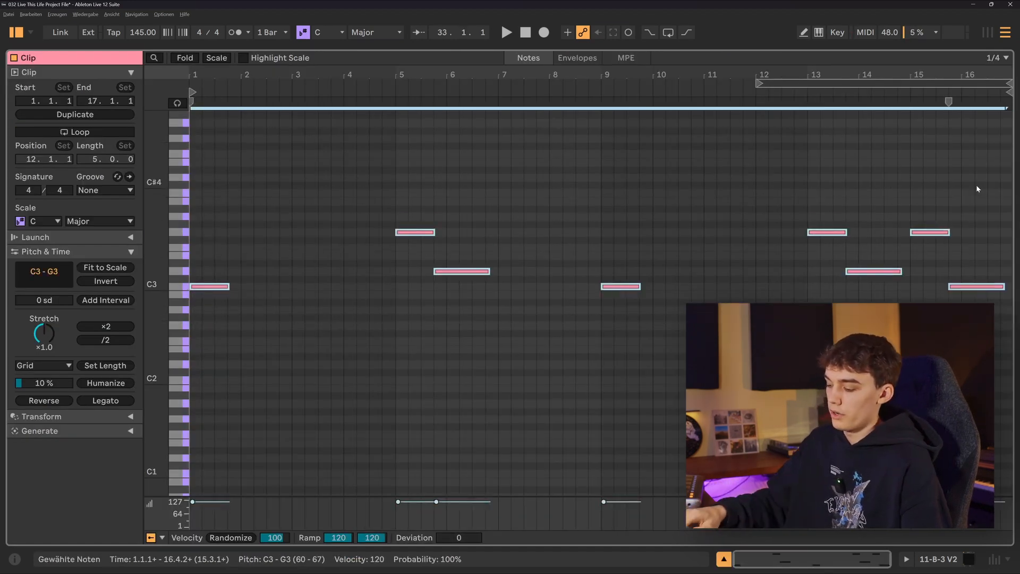
Step: Return to the B-3 V2 track's devices, play its clip from bar 33 and place the insert marker at bar 37
key(shift+Tab)
click(375, 260)
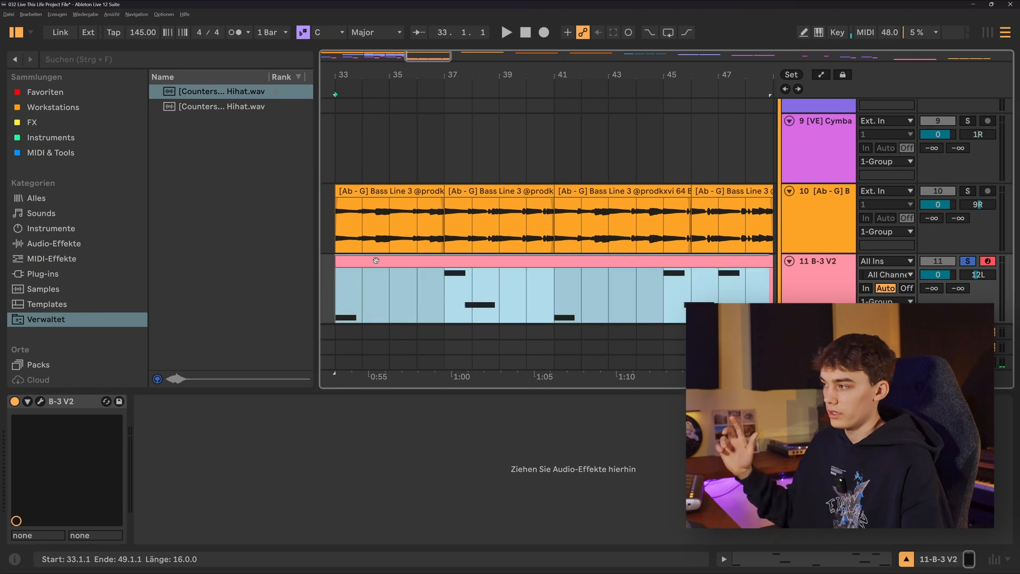
key(space)
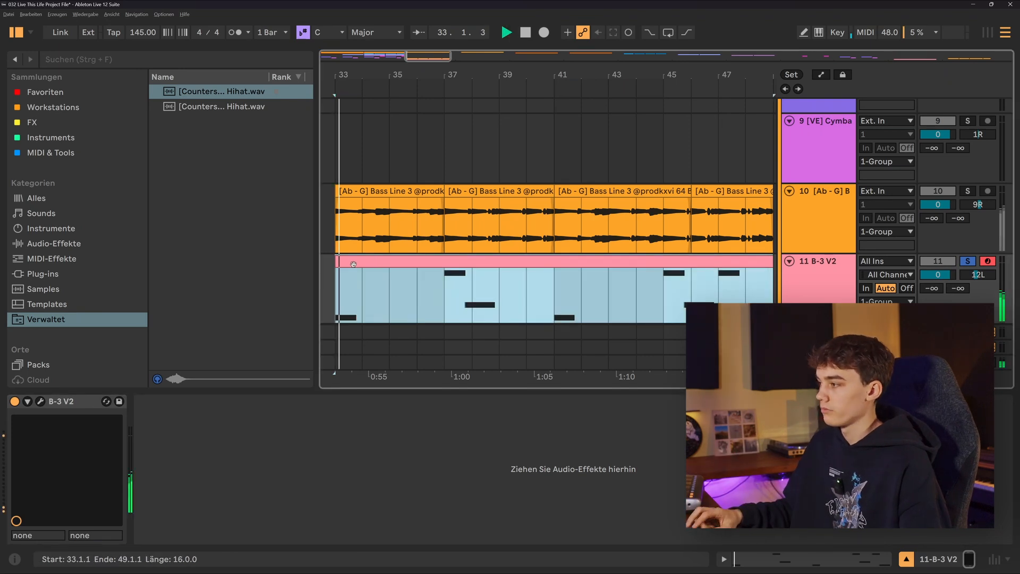
click(441, 288)
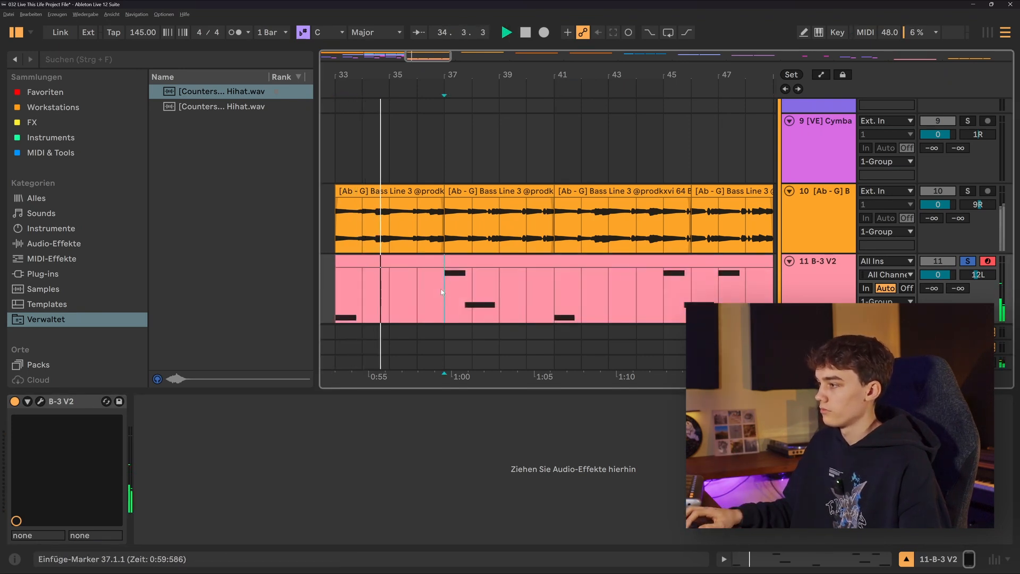